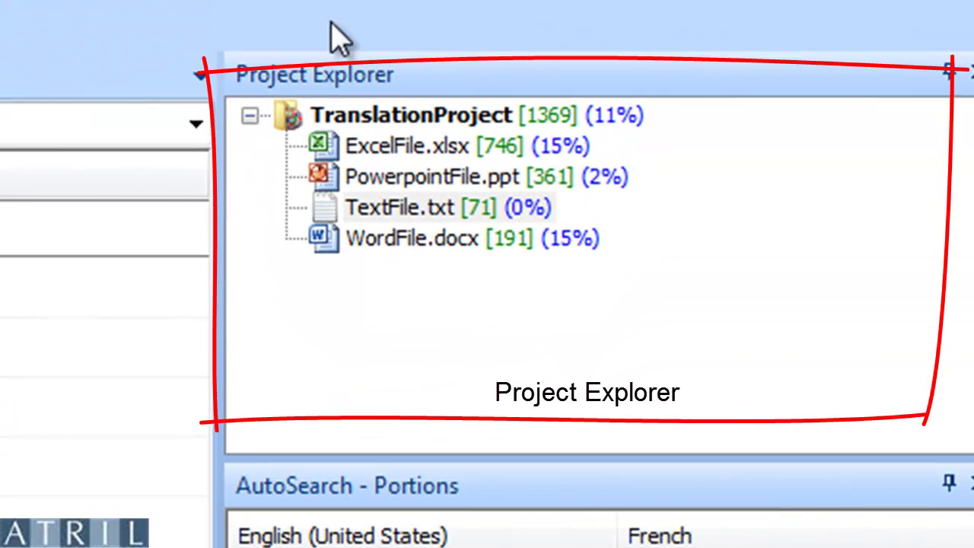
# - Look through the project and its four files in the Project Explorer, plus the "Trados" terminology match in AutoSearch
pyautogui.click(475, 121)
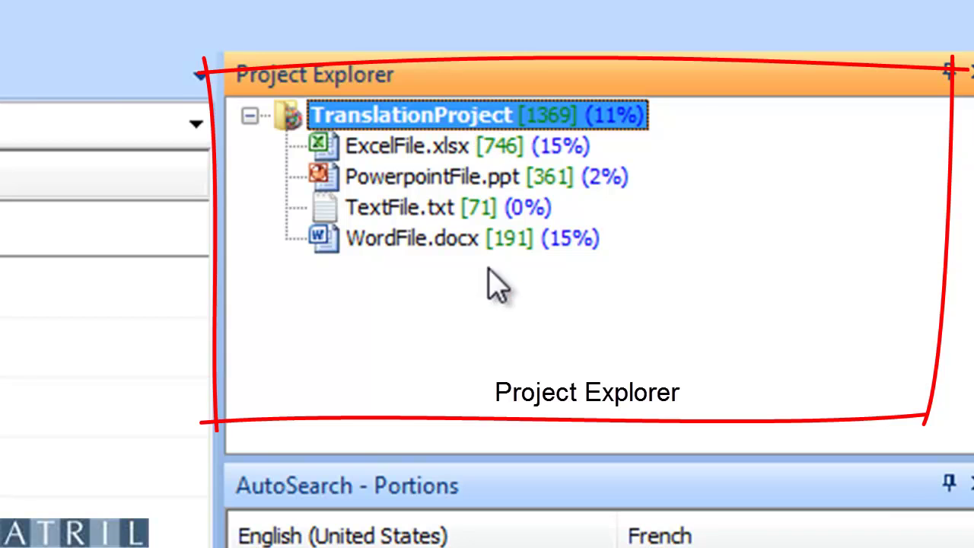
pyautogui.click(426, 145)
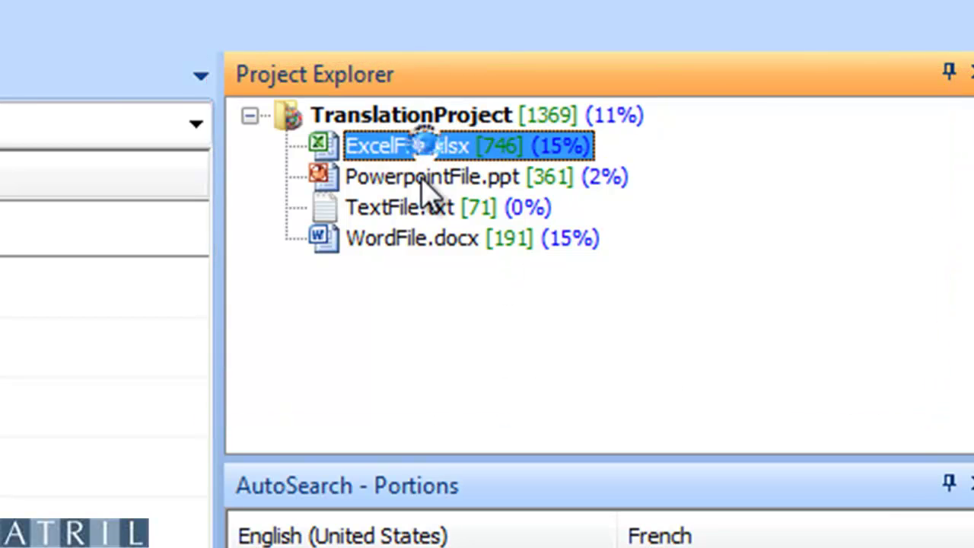
pyautogui.click(420, 177)
pyautogui.click(421, 208)
pyautogui.click(419, 238)
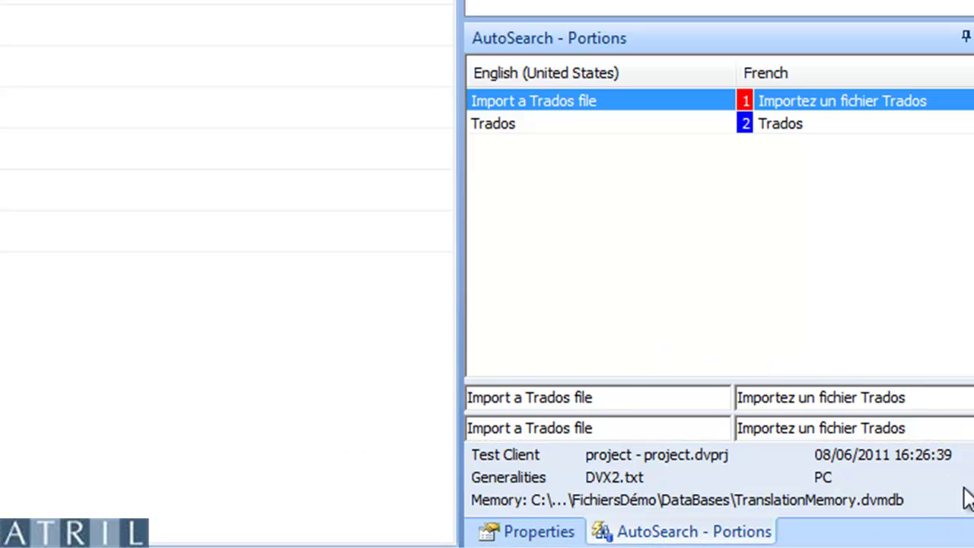
pyautogui.click(760, 125)
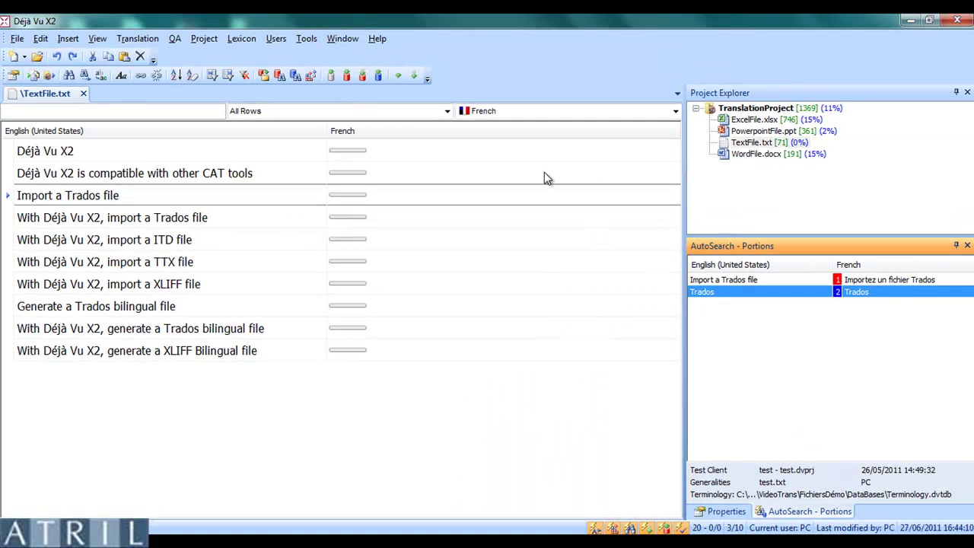
# - Start translating the first segment by inserting the AutoWrite suggestion "Déjà Vu" in its French cell
pyautogui.click(518, 151)
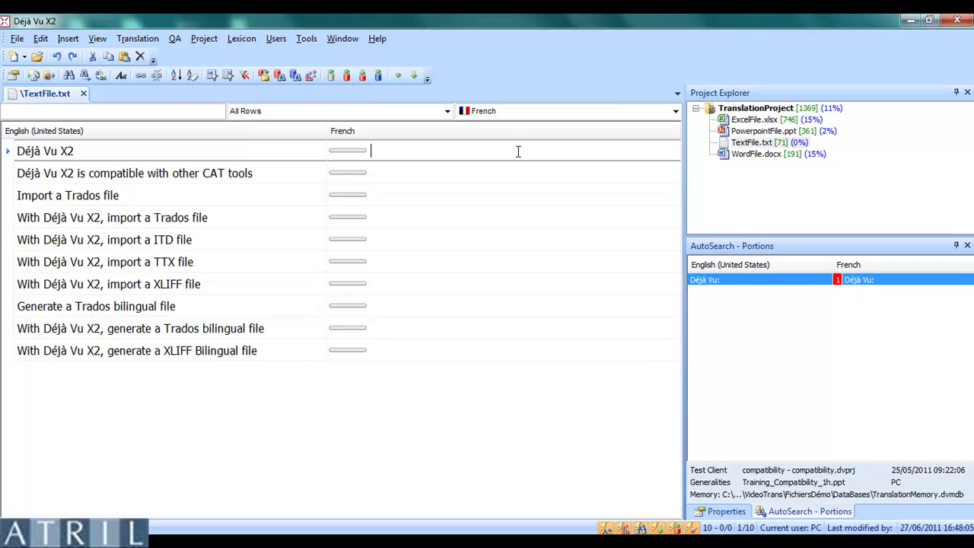
pyautogui.write('D')
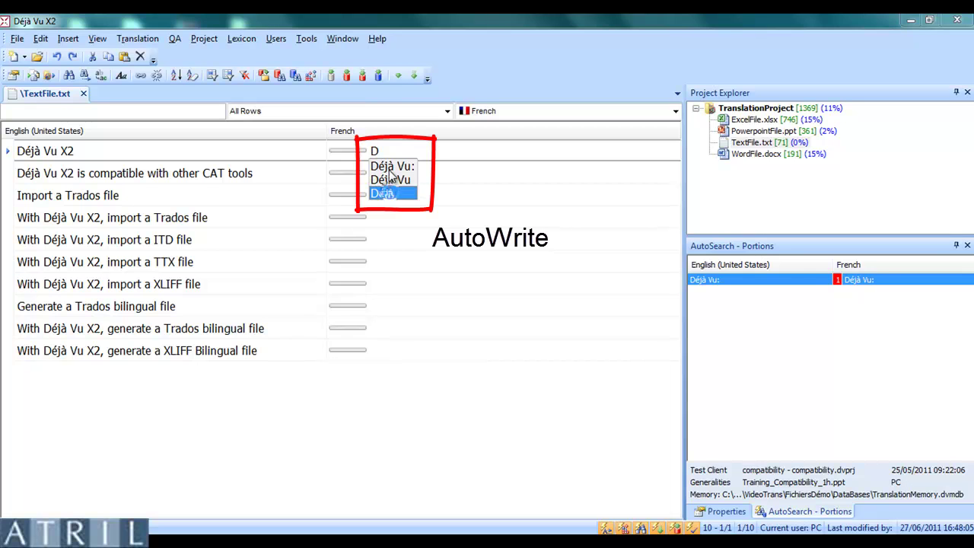
pyautogui.press('Up')
pyautogui.press('Up')
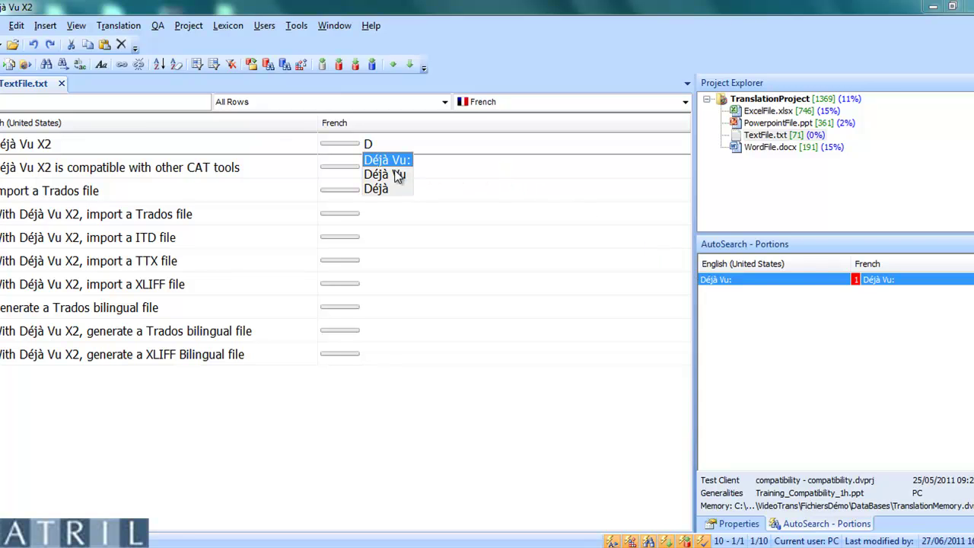
pyautogui.press('Down')
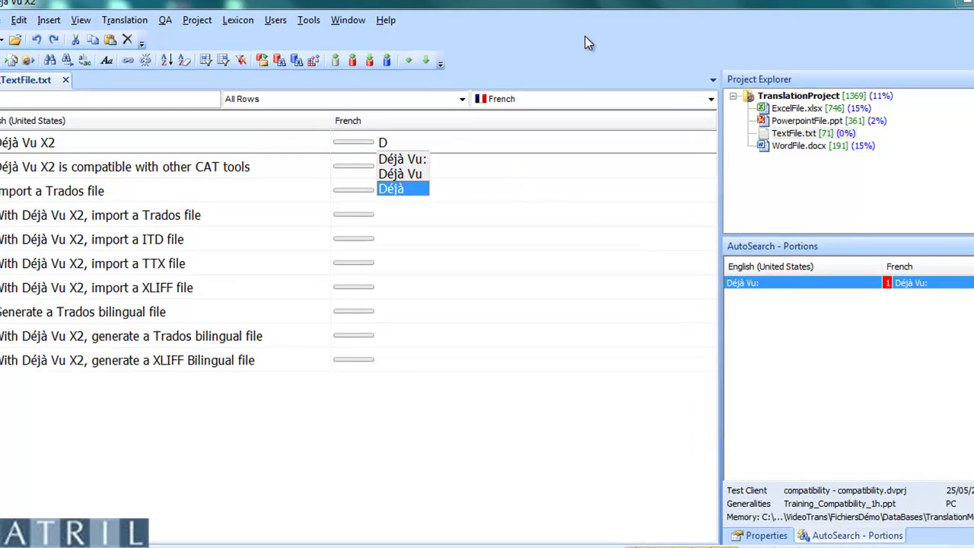
pyautogui.press('Up')
pyautogui.press('Return')
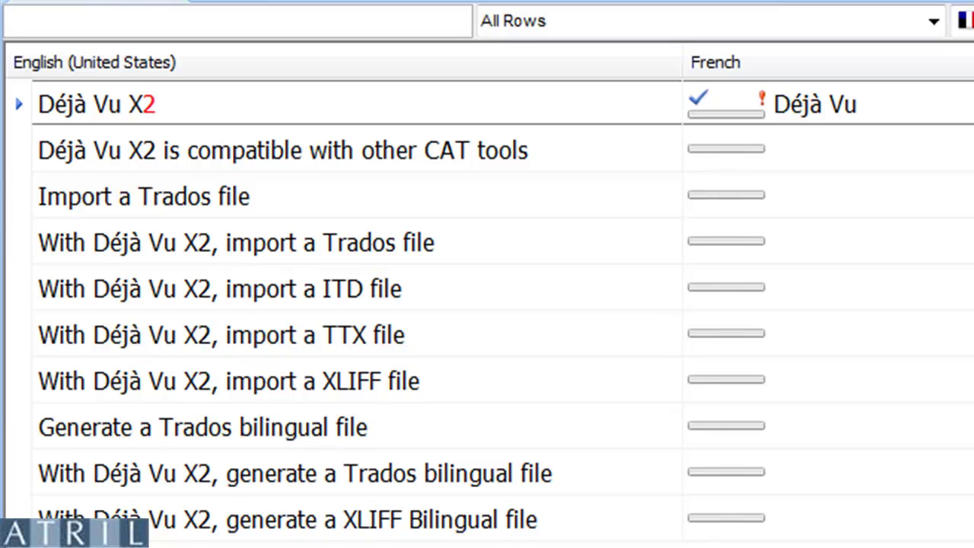
# - Check the numeral flagged in the first segment, add "X2" to its French translation and confirm the segment
pyautogui.moveTo(710, 99)
pyautogui.moveTo(162, 94); pyautogui.dragTo(145, 90)
pyautogui.click(879, 106)
pyautogui.write('X2')
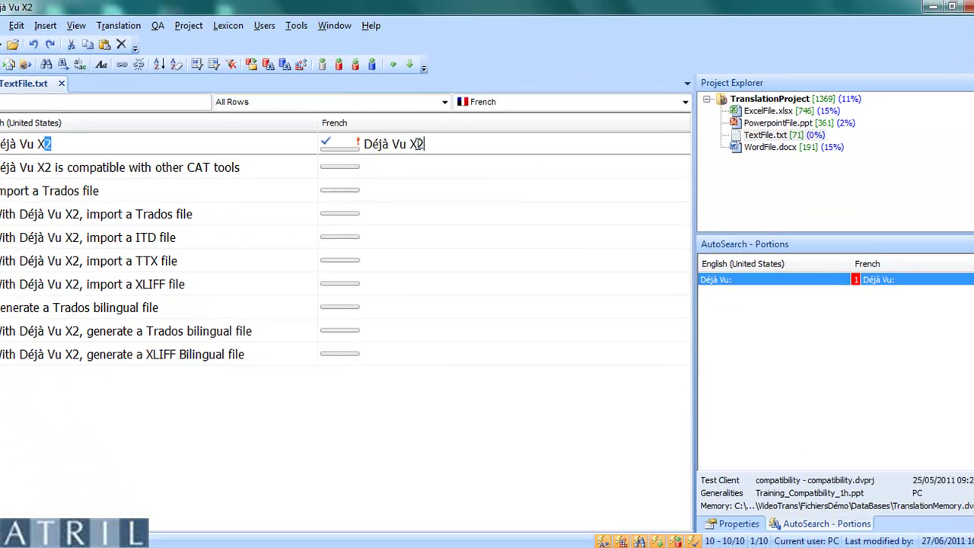
pyautogui.hotkey('ctrl', 'Down')
# - Translate the second segment as "Déjà Vu X2 est compatible avec d'autres outils de TAO", confirm it and return to check its memory match
pyautogui.write('D')
pyautogui.press('Down')
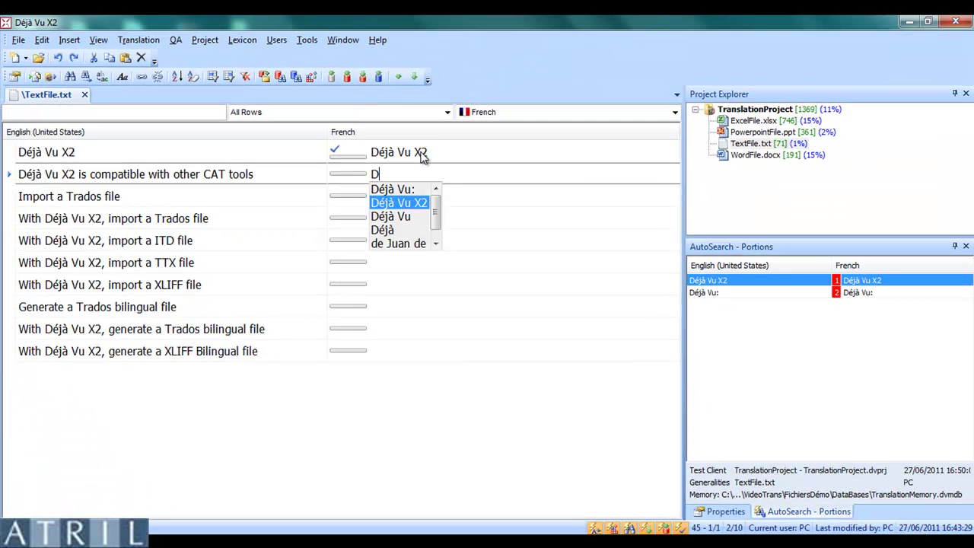
pyautogui.press('Return')
pyautogui.write('est')
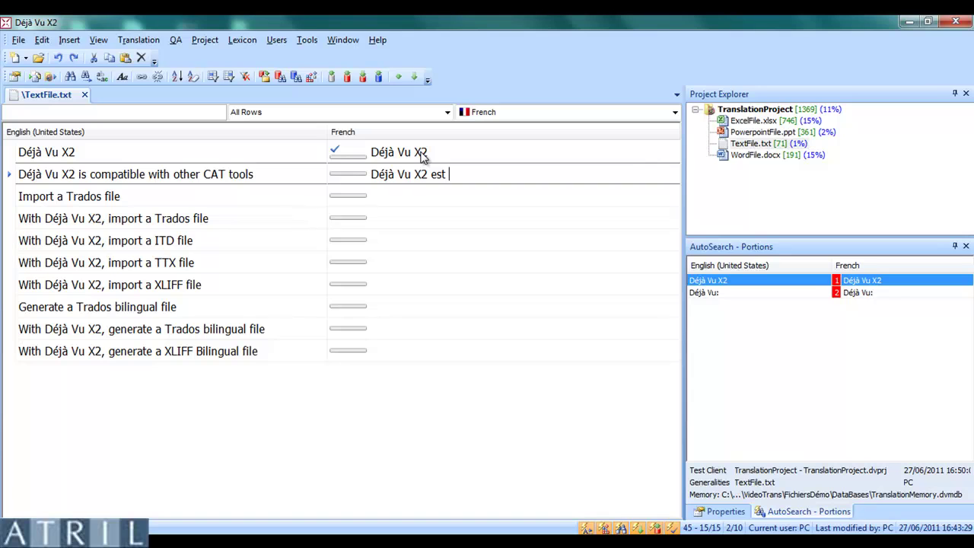
pyautogui.write(' compatible avec')
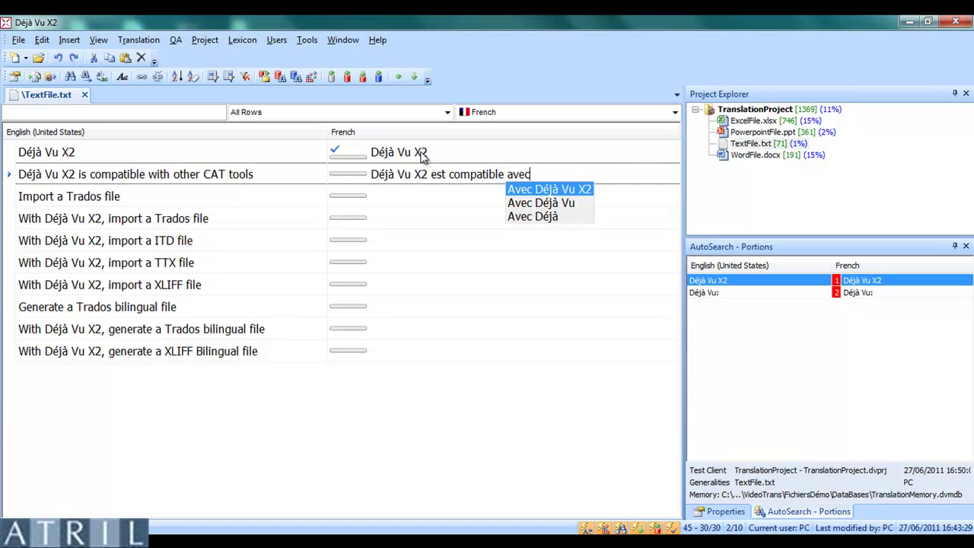
pyautogui.write(' d')
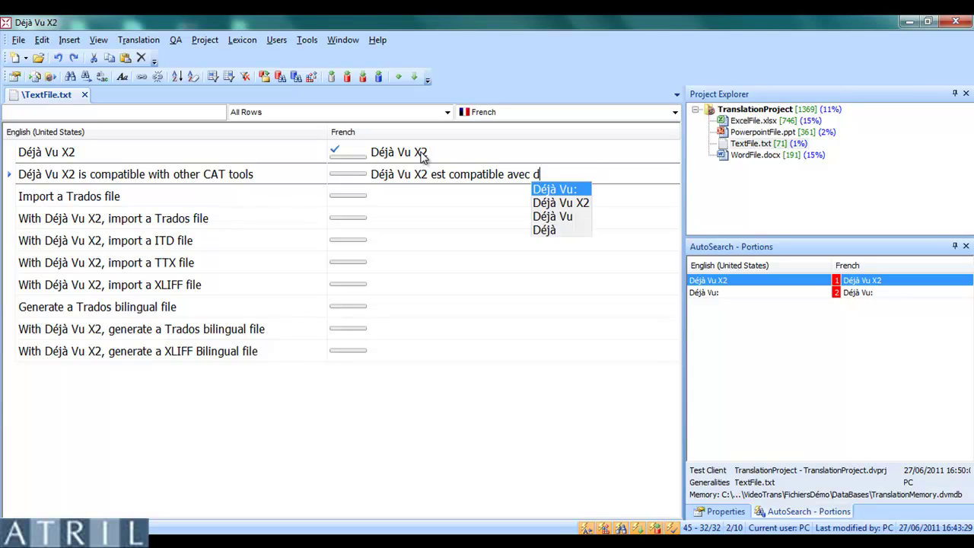
pyautogui.write("'autres")
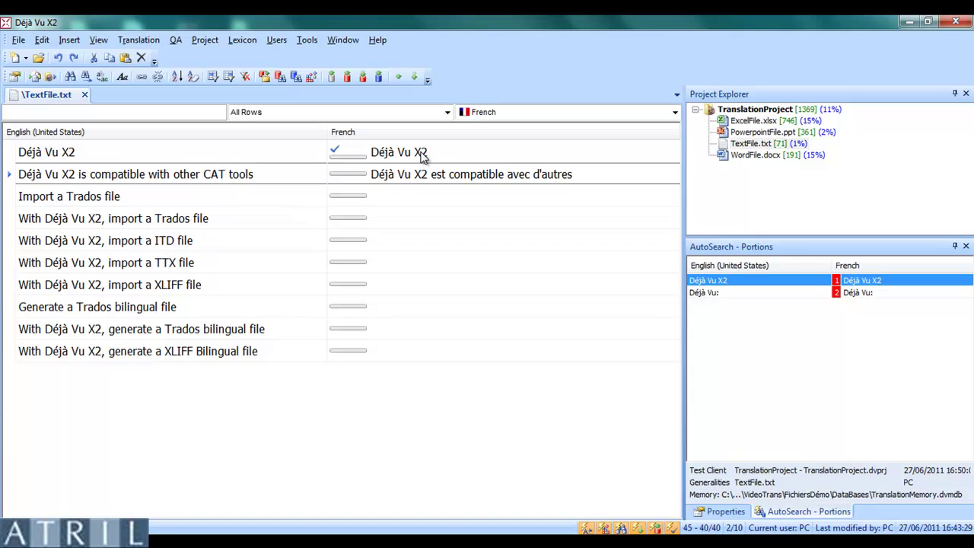
pyautogui.write(' outils de TA')
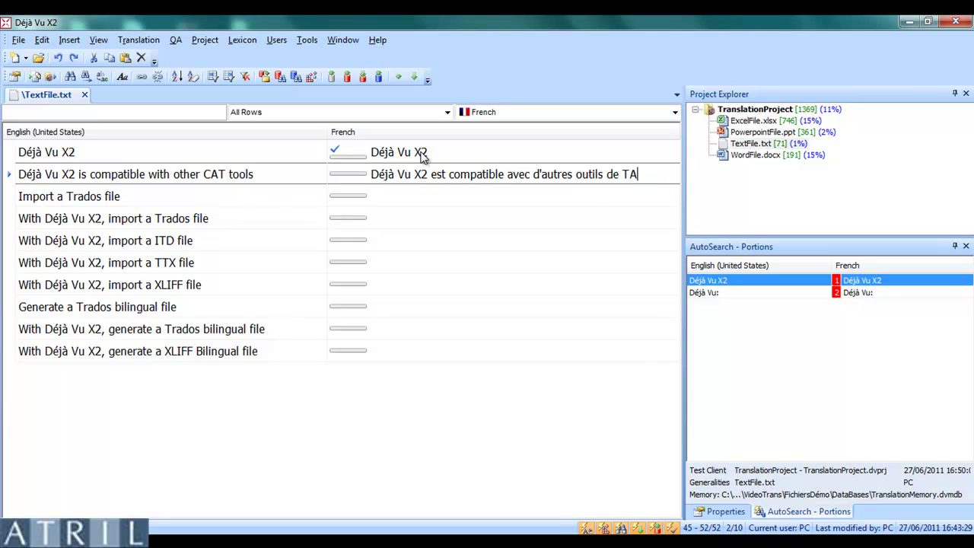
pyautogui.write('O')
pyautogui.hotkey('ctrl', 'Return')
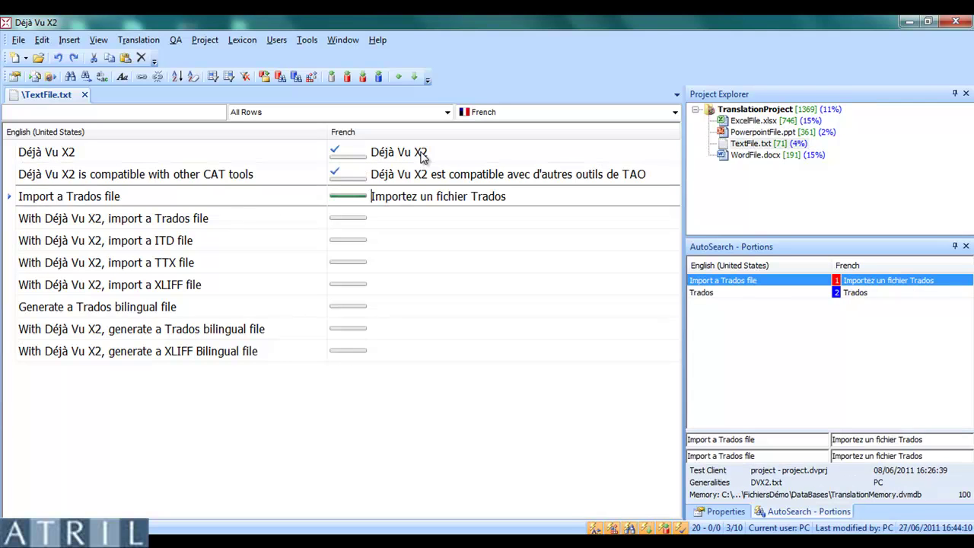
pyautogui.press('Up')
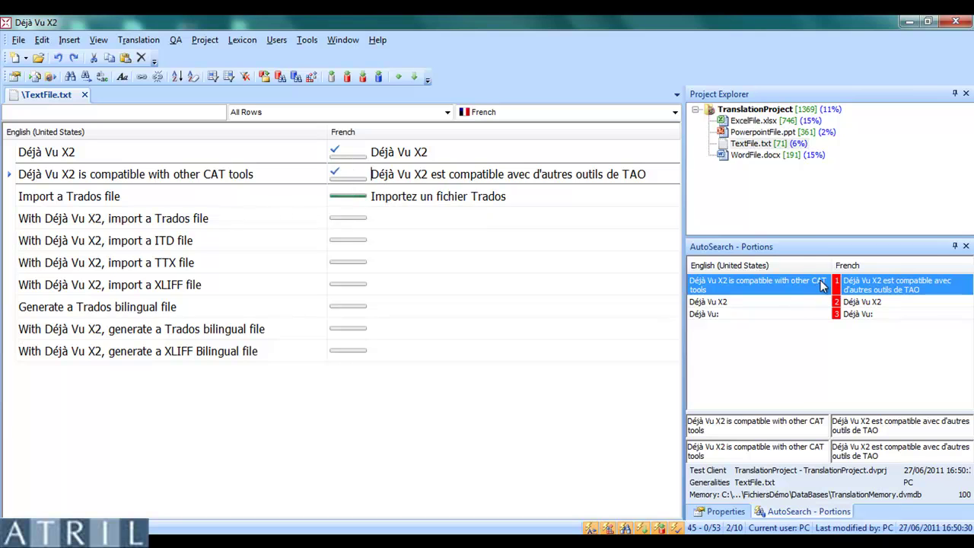
# - Pretranslate the current file into French with the default options, starting from the "Import a Trados file" segment
pyautogui.click(469, 195)
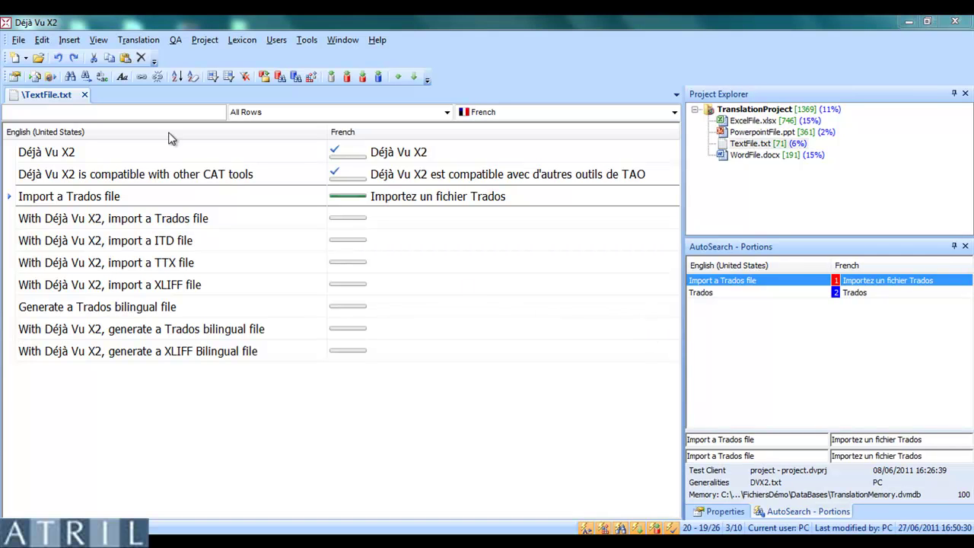
pyautogui.click(134, 44)
pyautogui.click(140, 58)
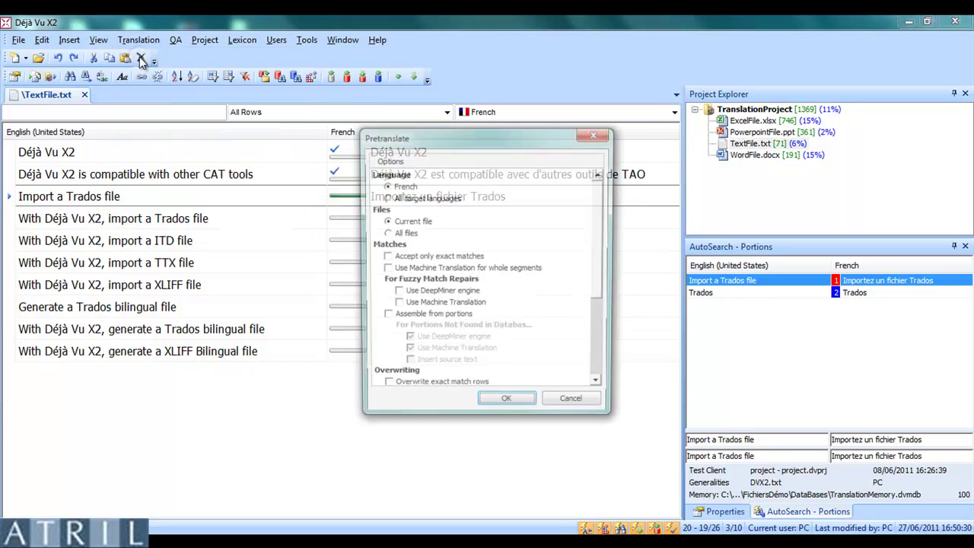
pyautogui.click(493, 411)
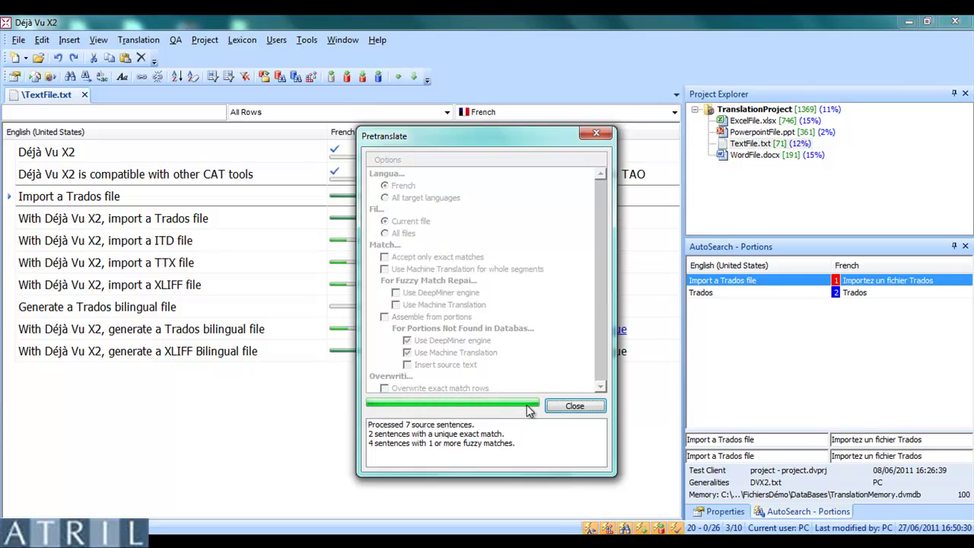
pyautogui.click(581, 407)
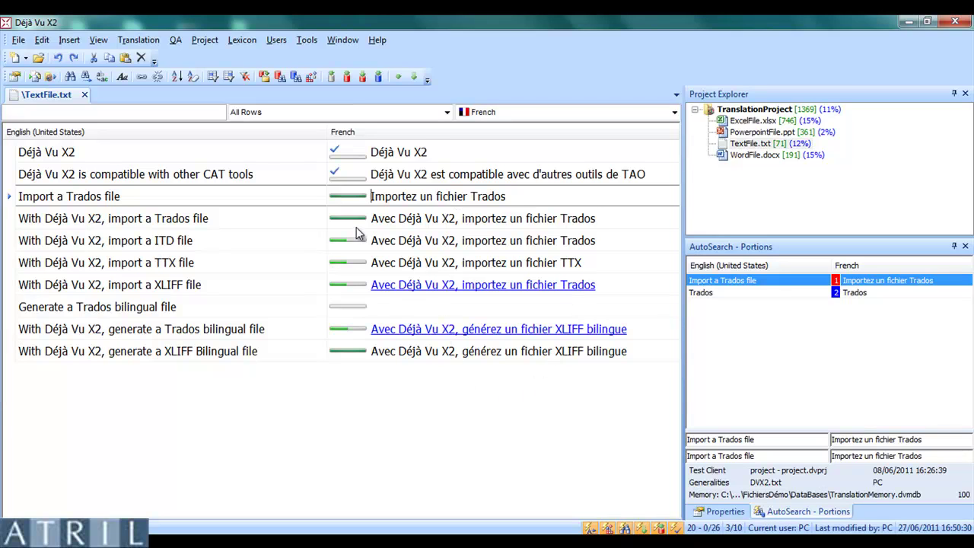
# - Examine the match indicators of the pretranslated import segments and compare the file types in the ITD and TTX translations
pyautogui.moveTo(353, 220)
pyautogui.moveTo(346, 243)
pyautogui.click(465, 261)
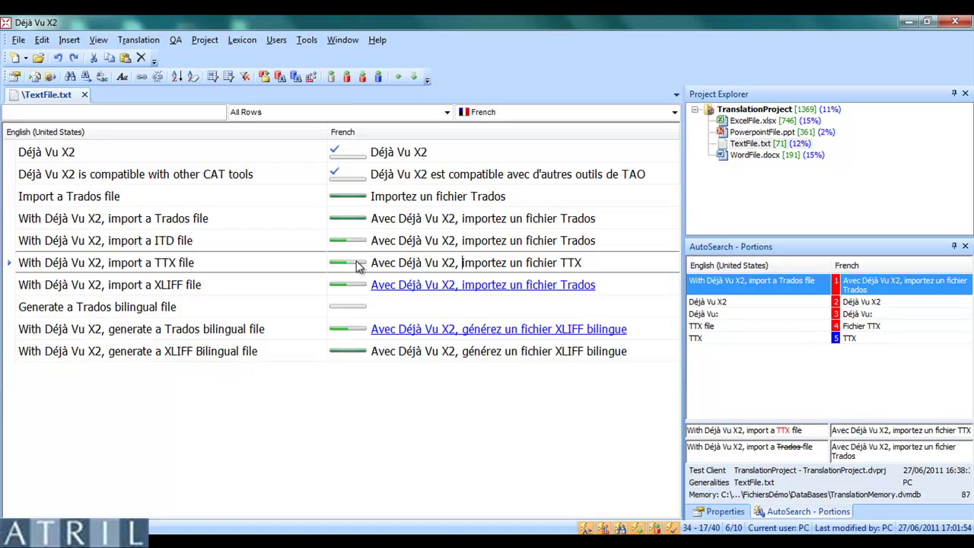
pyautogui.doubleClick(570, 262)
pyautogui.click(573, 244)
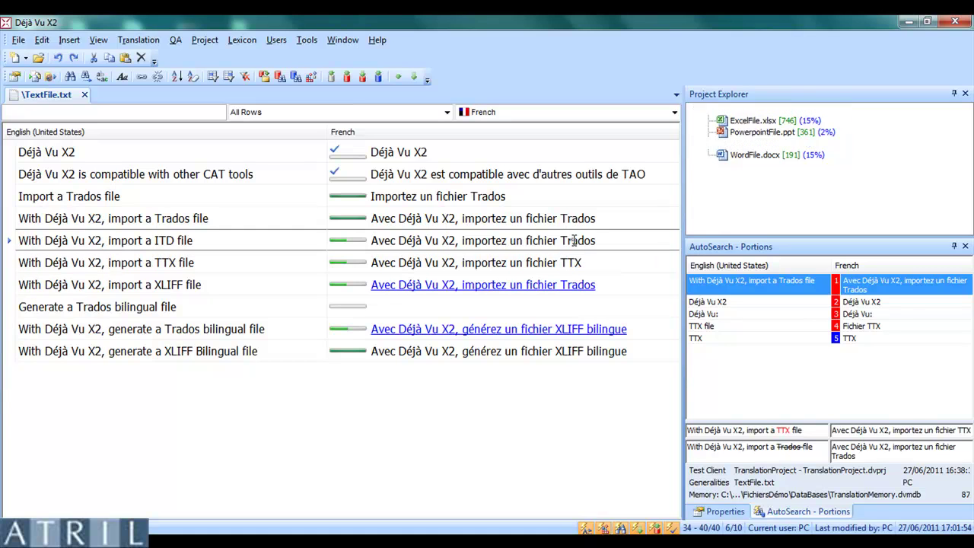
pyautogui.doubleClick(572, 242)
pyautogui.click(572, 271)
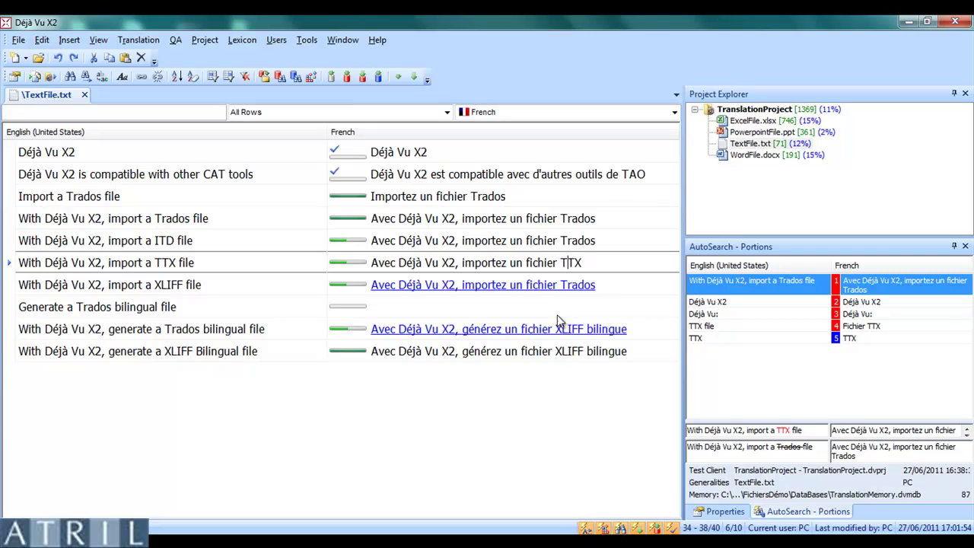
# - Confirm the pretranslations of "Import a Trados file" and "With Déjà Vu X2, import a Trados file"
pyautogui.click(507, 196)
pyautogui.hotkey('ctrl', 'Return')
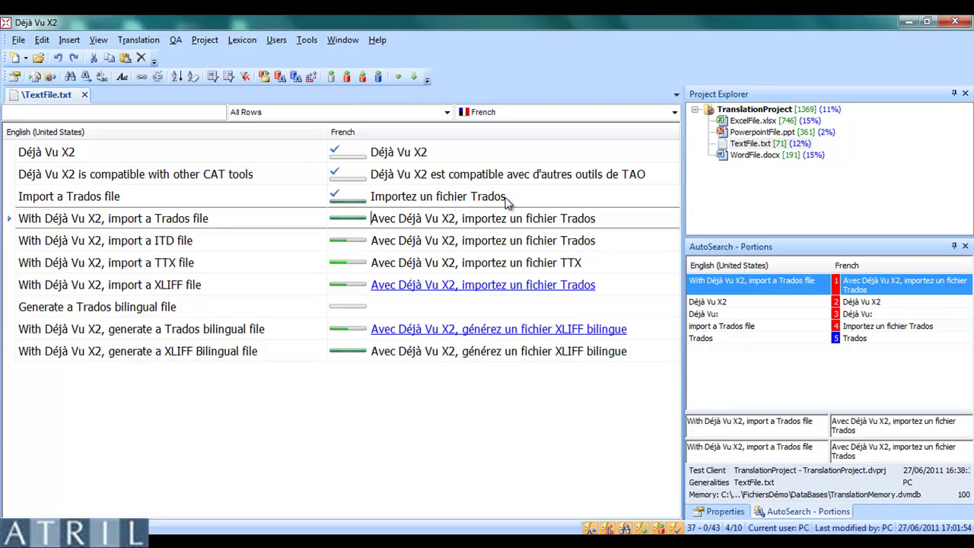
pyautogui.hotkey('ctrl', 'Return')
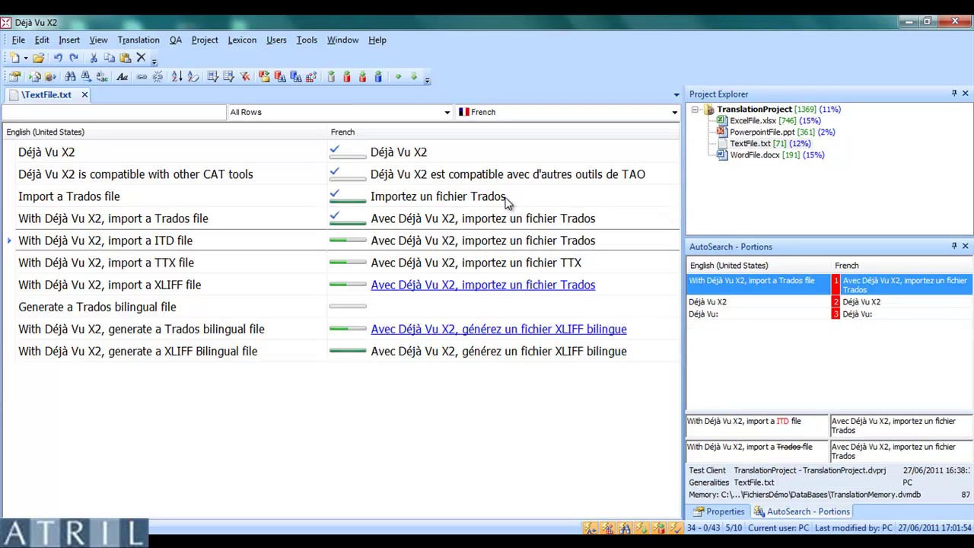
# - Replace "Trados" with "ITD" in the ITD segment's translation and confirm both the ITD and TTX import segments
pyautogui.doubleClick(582, 241)
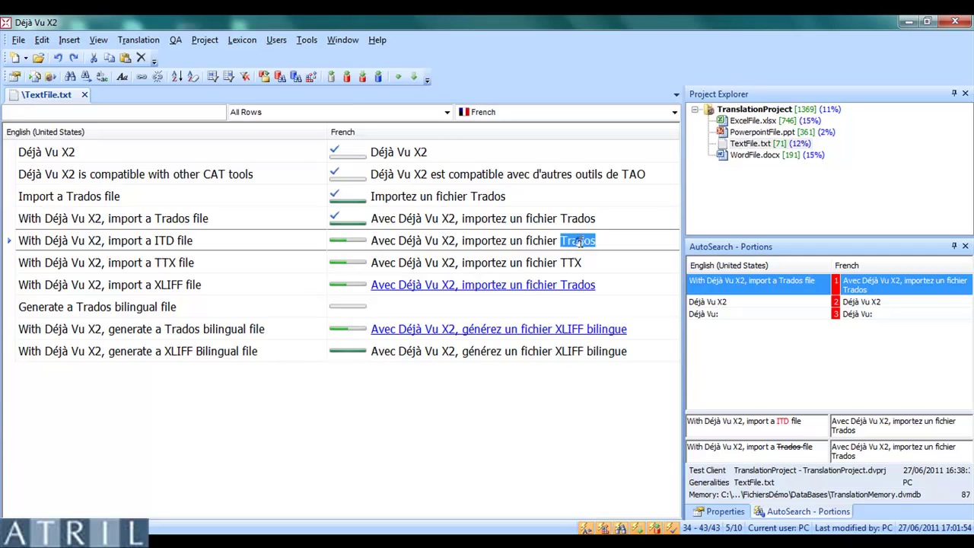
pyautogui.write('ITD')
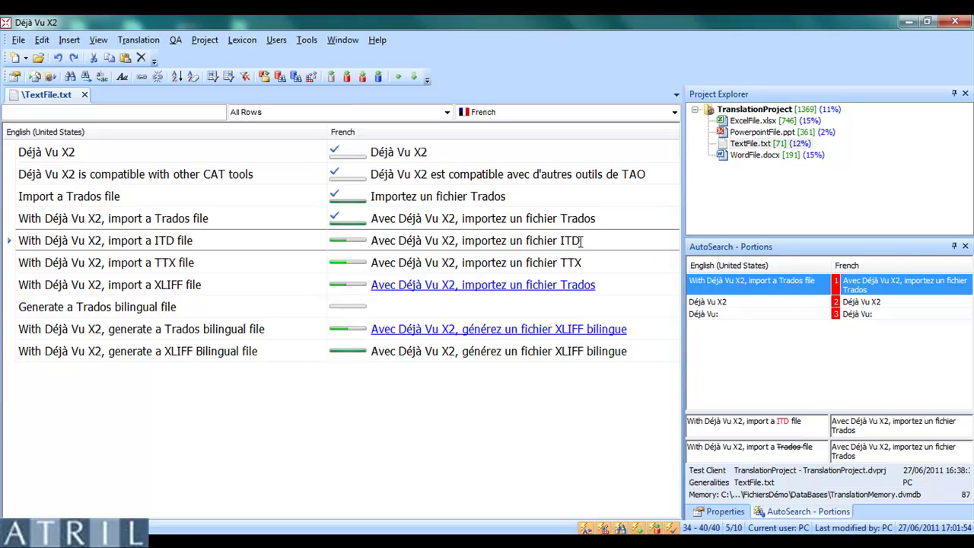
pyautogui.hotkey('ctrl', 'Down')
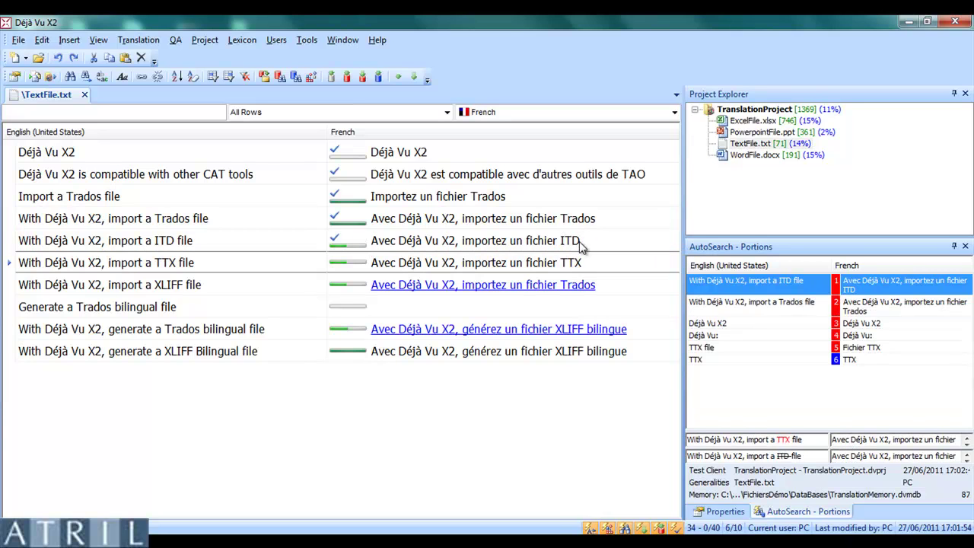
pyautogui.hotkey('ctrl', 'Down')
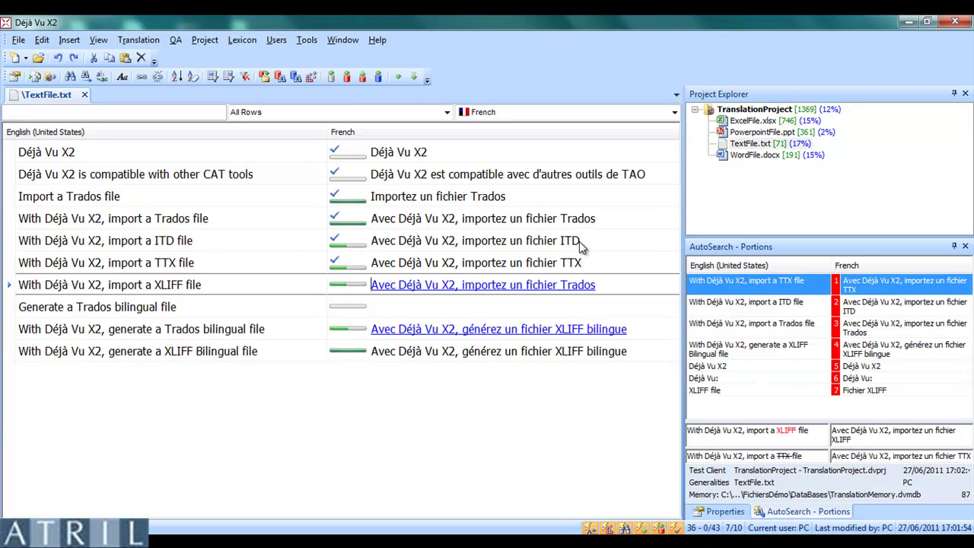
# - Replace the XLIFF import segment's pretranslation with "Avec Déjà Vu X2, importez un fichier XLIFF" using AutoWrite suggestions, and confirm it
pyautogui.press('Delete')
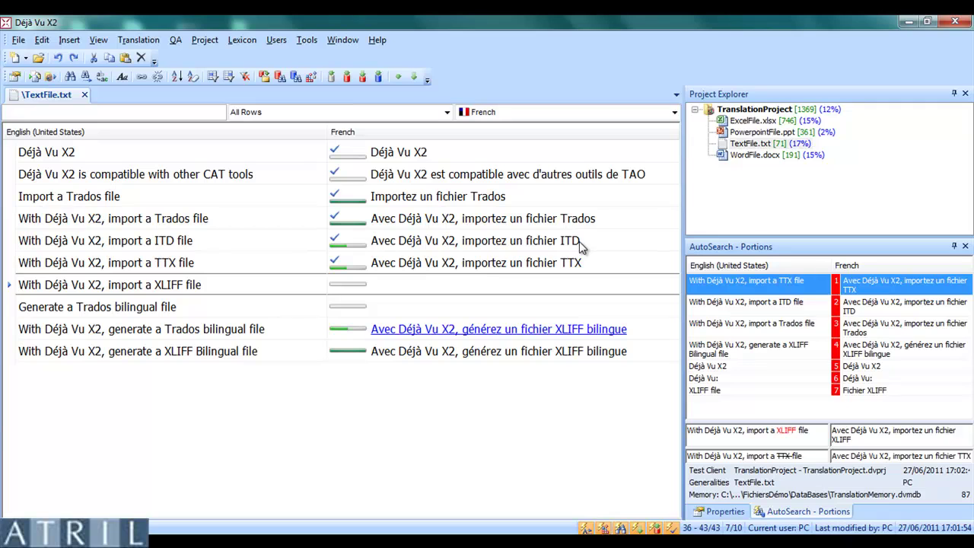
pyautogui.write('A')
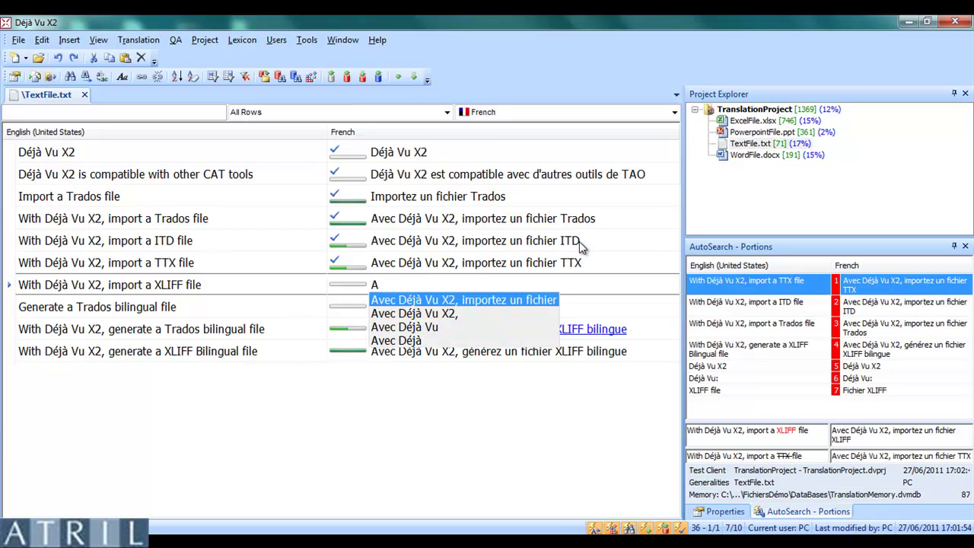
pyautogui.press('Down')
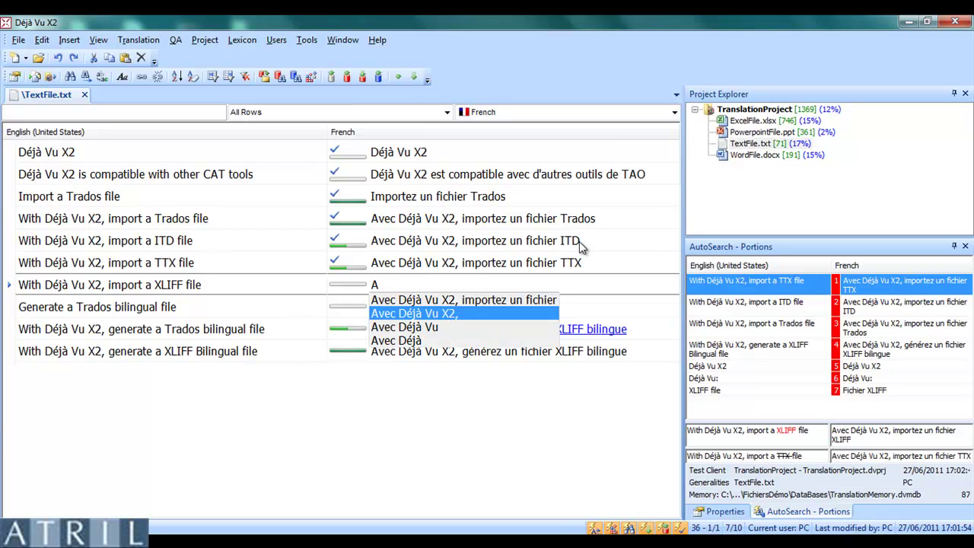
pyautogui.press('Up')
pyautogui.press('Return')
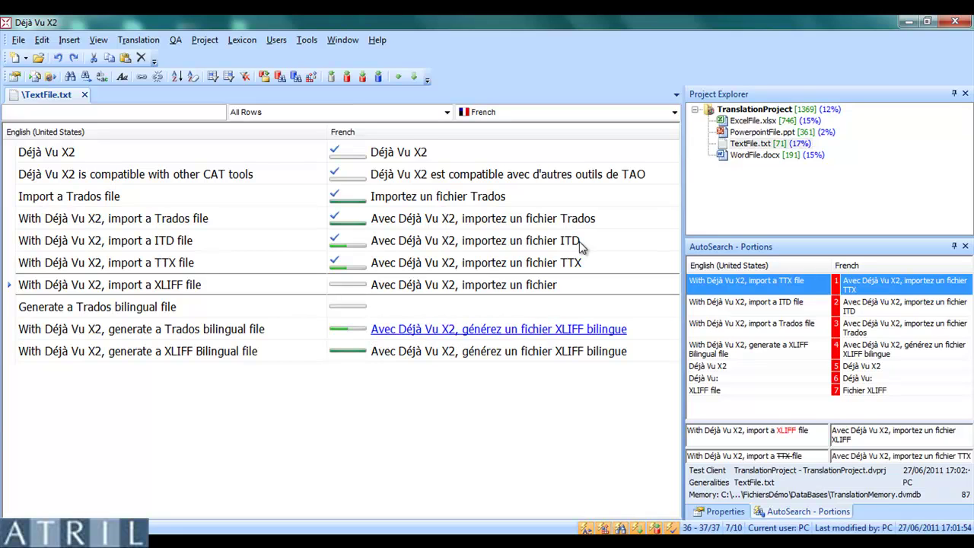
pyautogui.write('X')
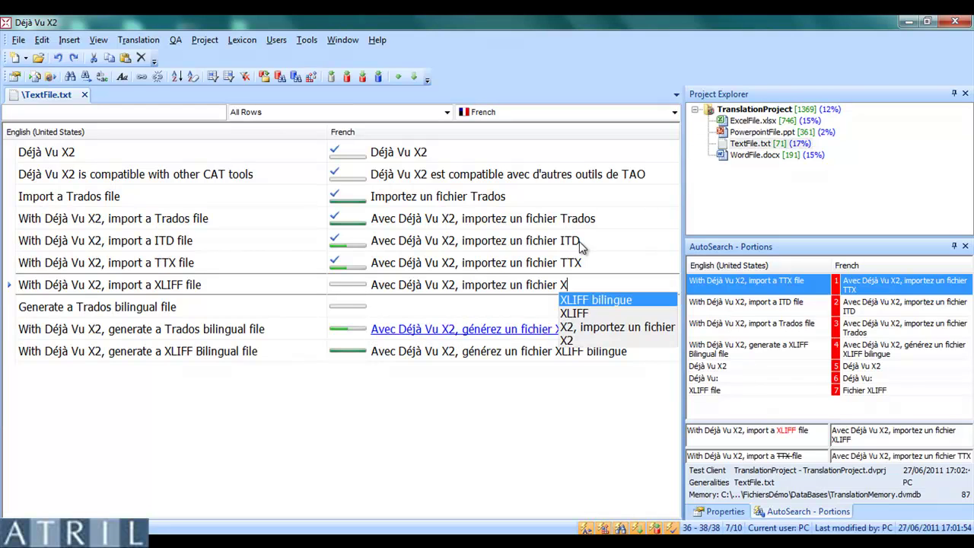
pyautogui.press('Down')
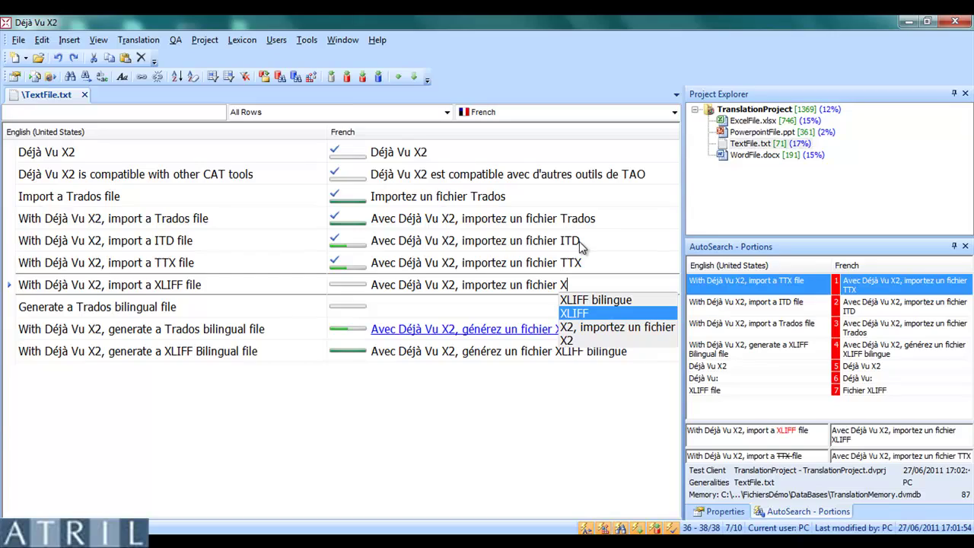
pyautogui.press('Return')
pyautogui.hotkey('ctrl', 'Down')
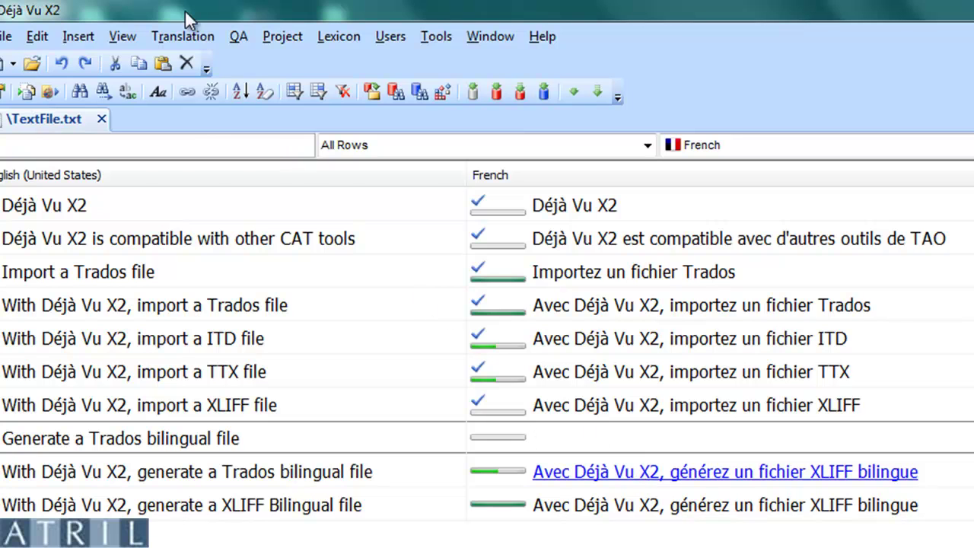
# - Translate "Generate a Trados bilingual file" with Google Translate, correct the result to "Générez un fichier Trados bilingue" and confirm it
pyautogui.click(185, 36)
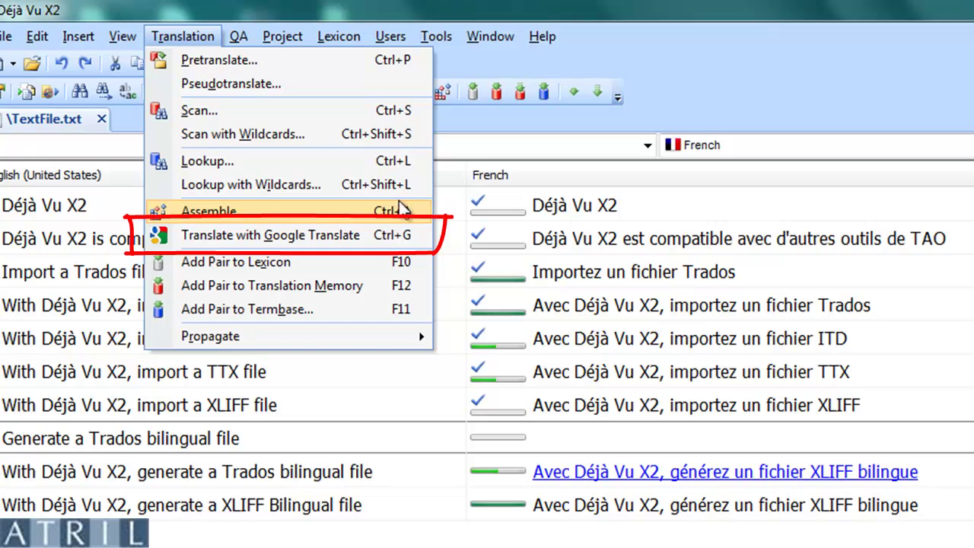
pyautogui.click(399, 237)
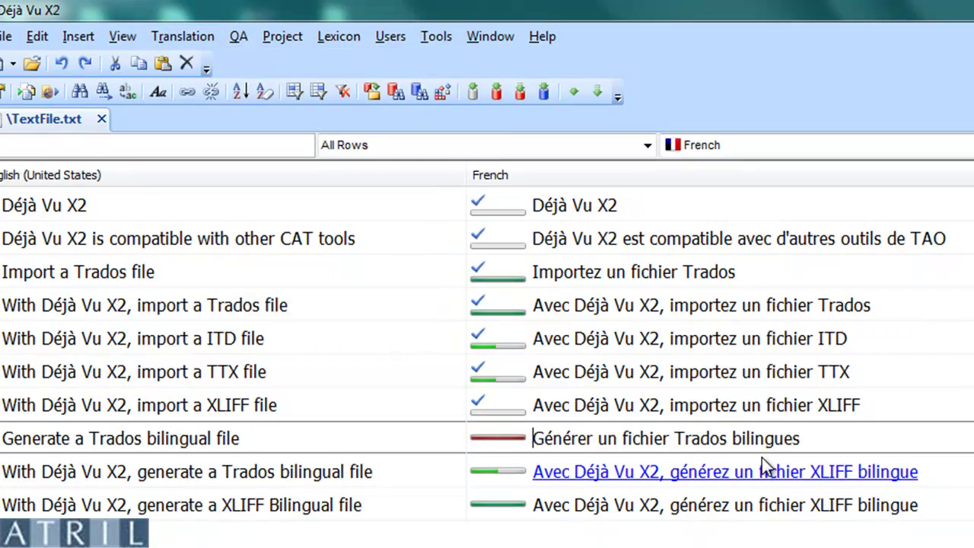
pyautogui.click(805, 440)
pyautogui.press('BackSpace')
pyautogui.click(599, 440)
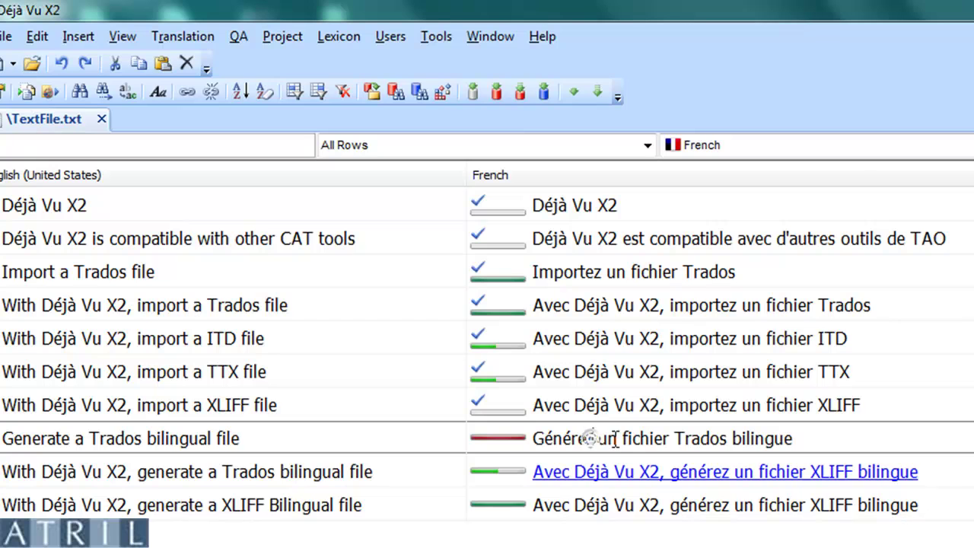
pyautogui.press('BackSpace')
pyautogui.write('z')
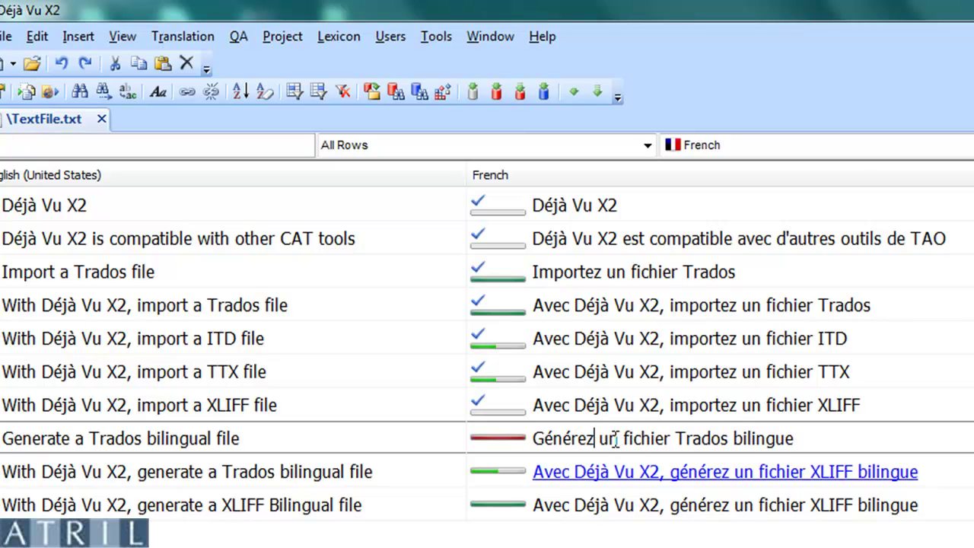
pyautogui.hotkey('ctrl', 'Down')
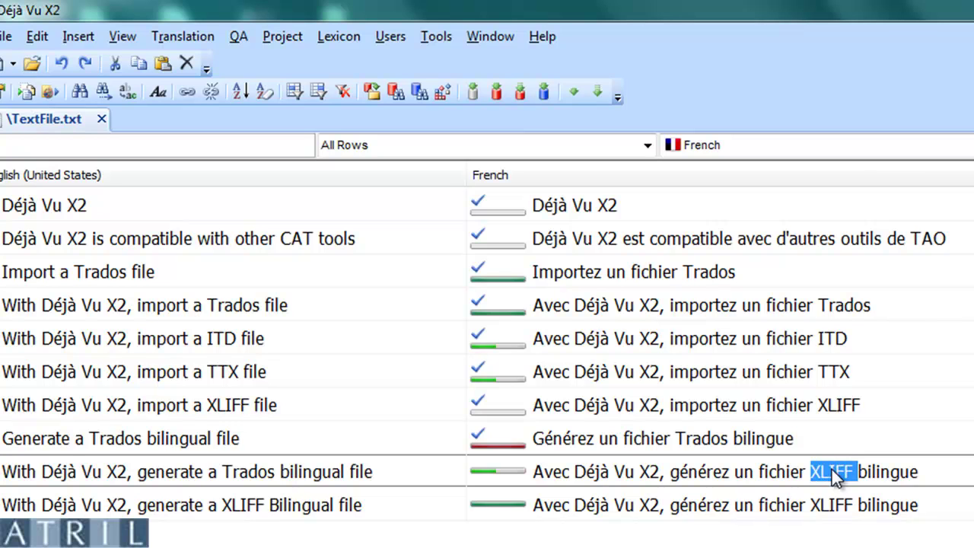
# - Replace "XLIFF" with "Trados" in the Trados bilingual file segment's translation and confirm the last two "generate" segments
pyautogui.write('Tra')
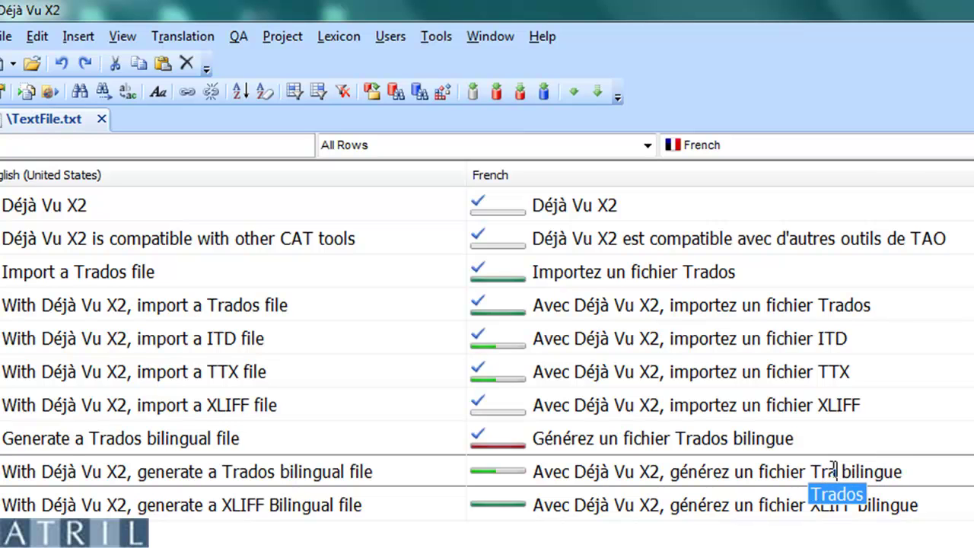
pyautogui.press('Return')
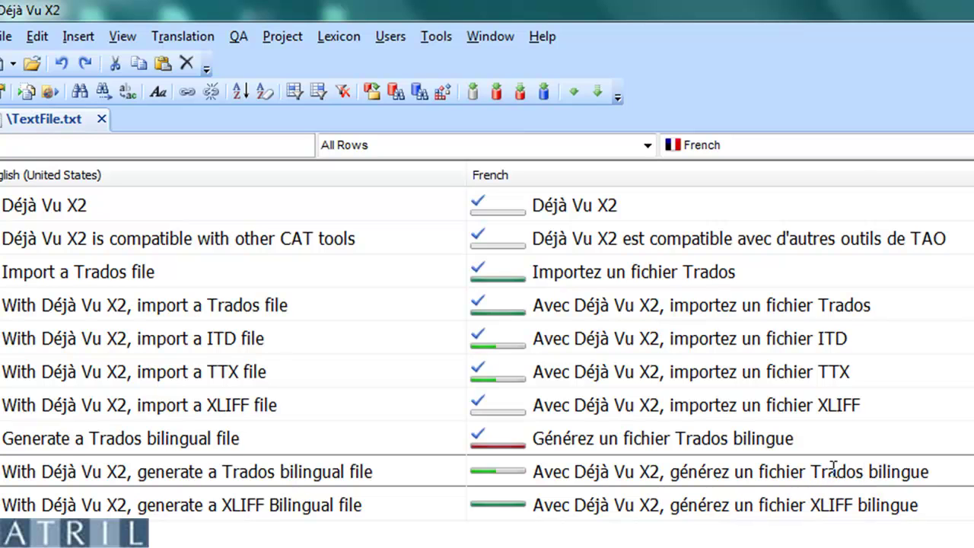
pyautogui.hotkey('ctrl', 'Return')
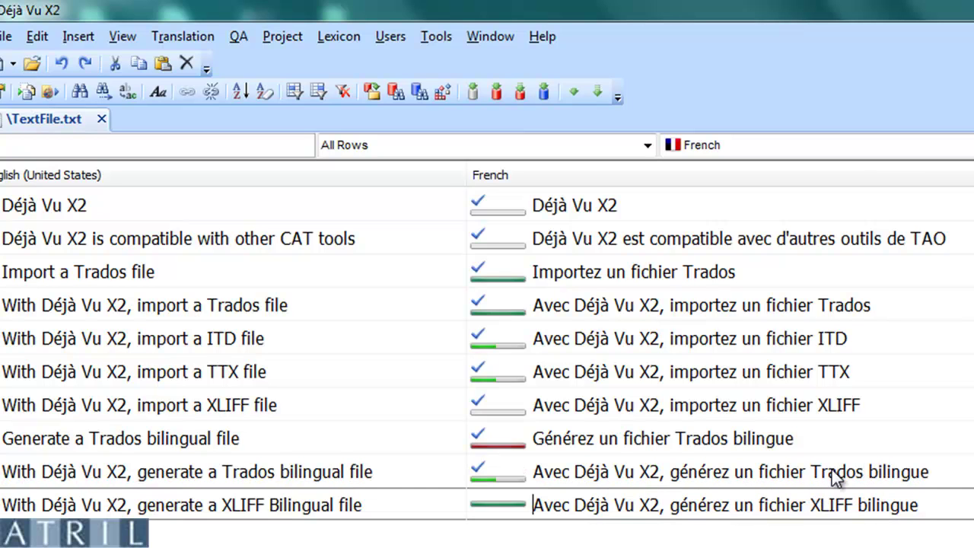
pyautogui.hotkey('ctrl', 'Return')
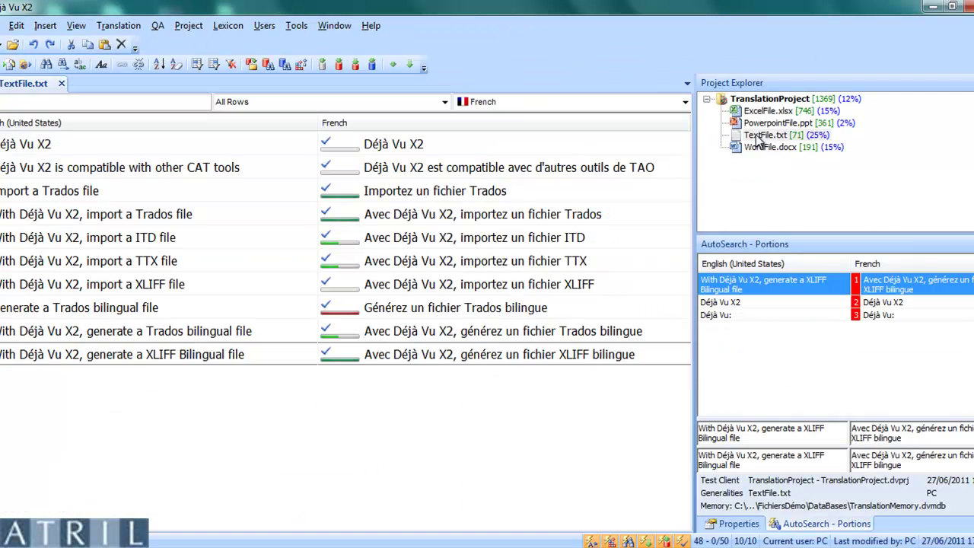
# - Export the translated TextFile.txt in French to the project's Files folder with the default encoding
pyautogui.rightClick(757, 135)
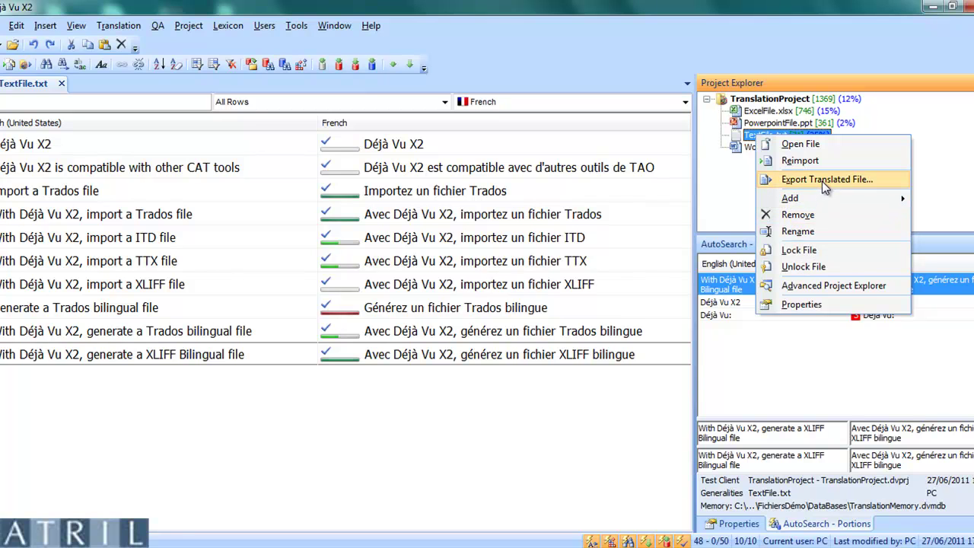
pyautogui.click(883, 183)
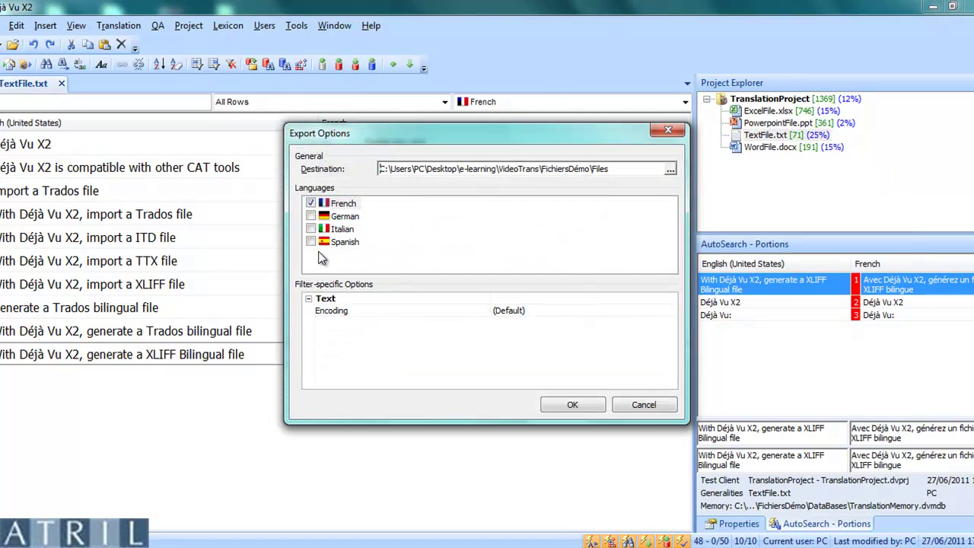
pyautogui.click(571, 405)
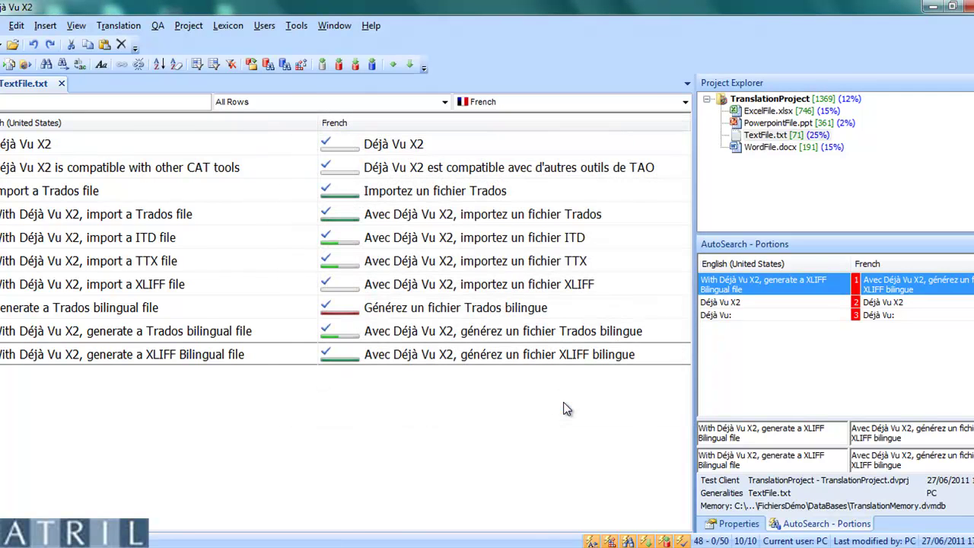
# - Switch to the FichiersDémo folder in Windows Explorer and open the exported TextFile.txt from the fr_fr folder inside Files
pyautogui.click(390, 544)
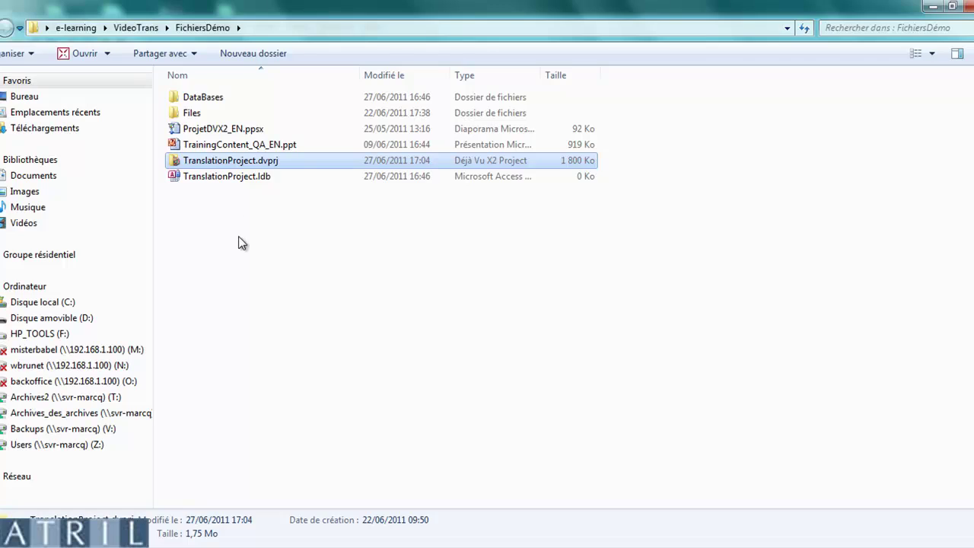
pyautogui.doubleClick(188, 115)
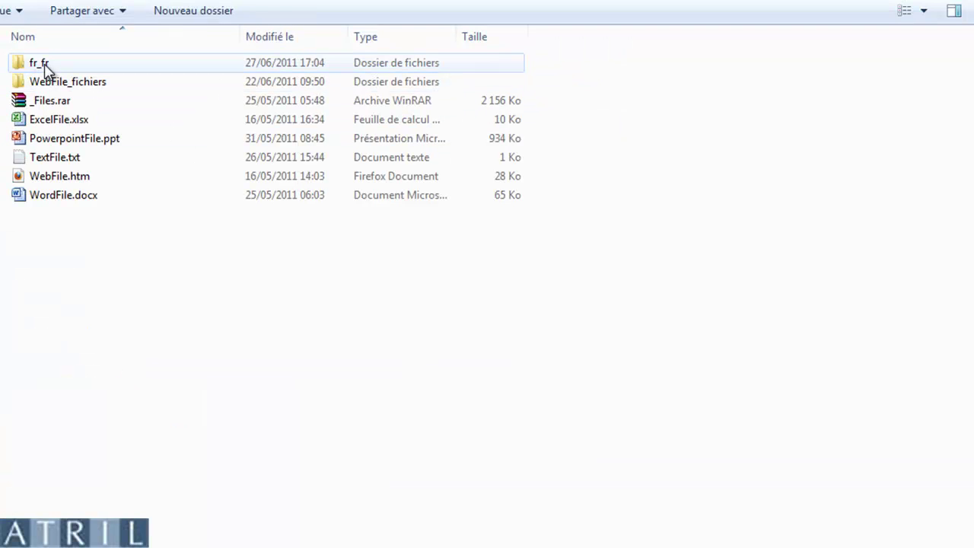
pyautogui.click(36, 64)
pyautogui.doubleClick(36, 65)
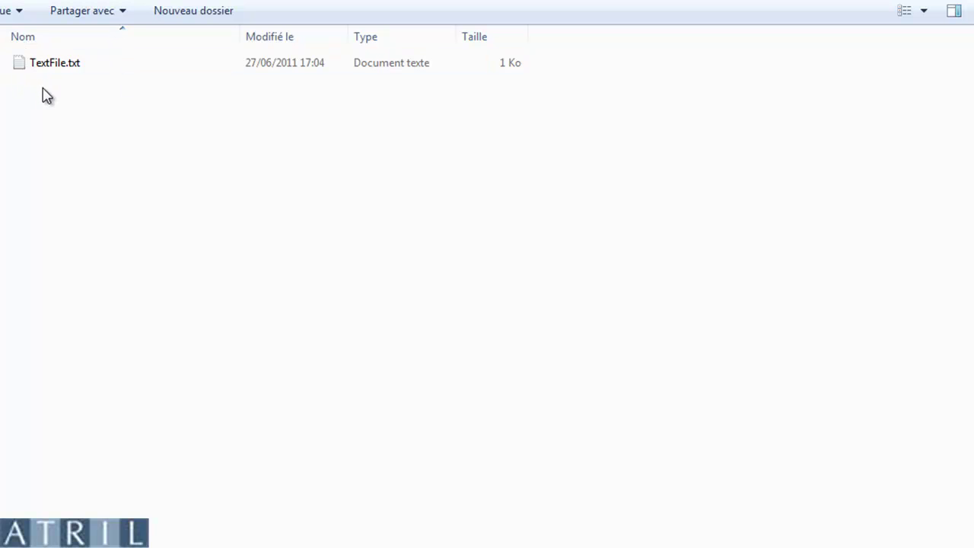
pyautogui.doubleClick(57, 66)
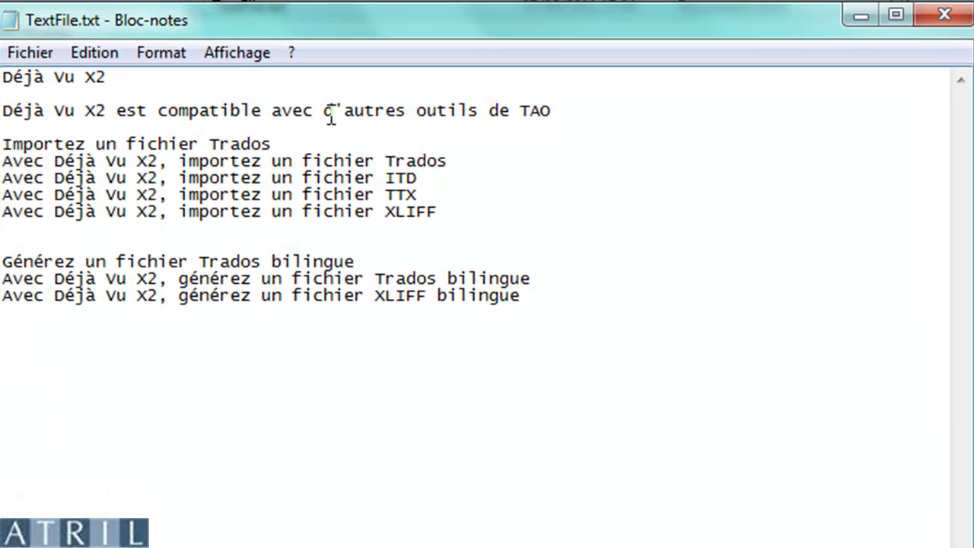